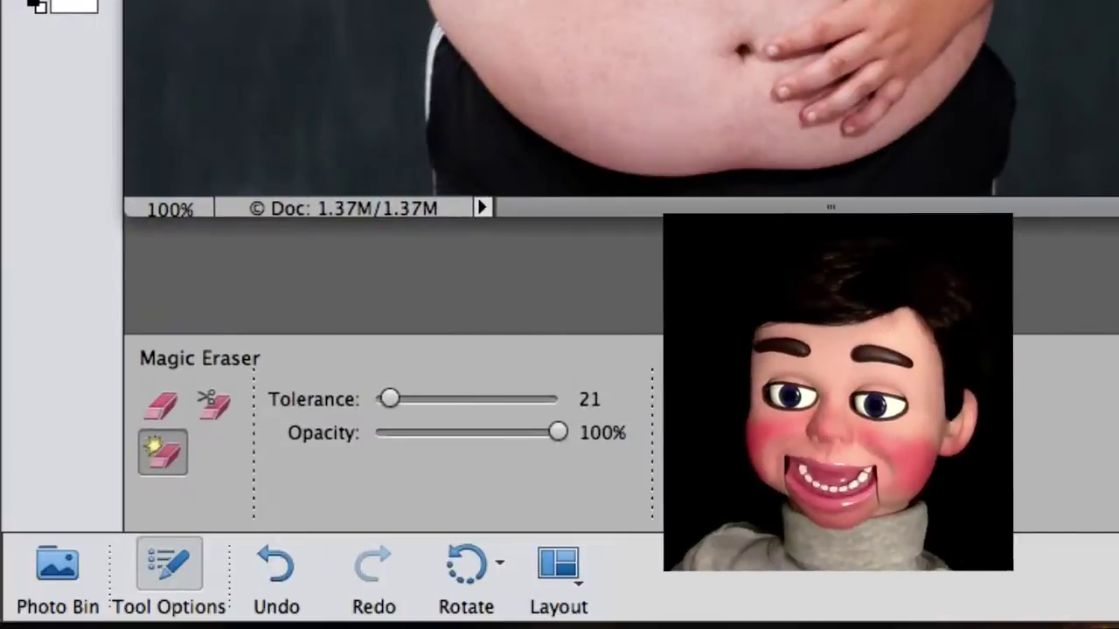
Switch to the regular Eraser and erase the leftover blue water patches around the dolphin in Dolphin.jpg
left_click(160, 404)
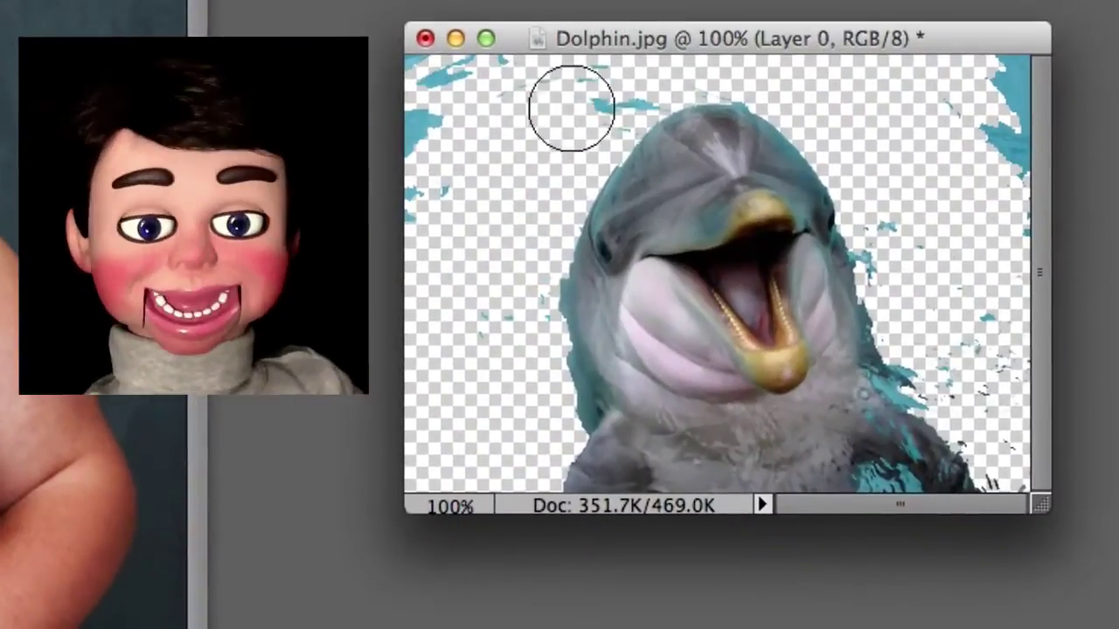
mouse_move(569, 105)
left_mouse_down()
mouse_move(502, 82)
mouse_move(806, 94)
mouse_move(926, 175)
mouse_move(889, 218)
mouse_move(1009, 457)
left_mouse_up()
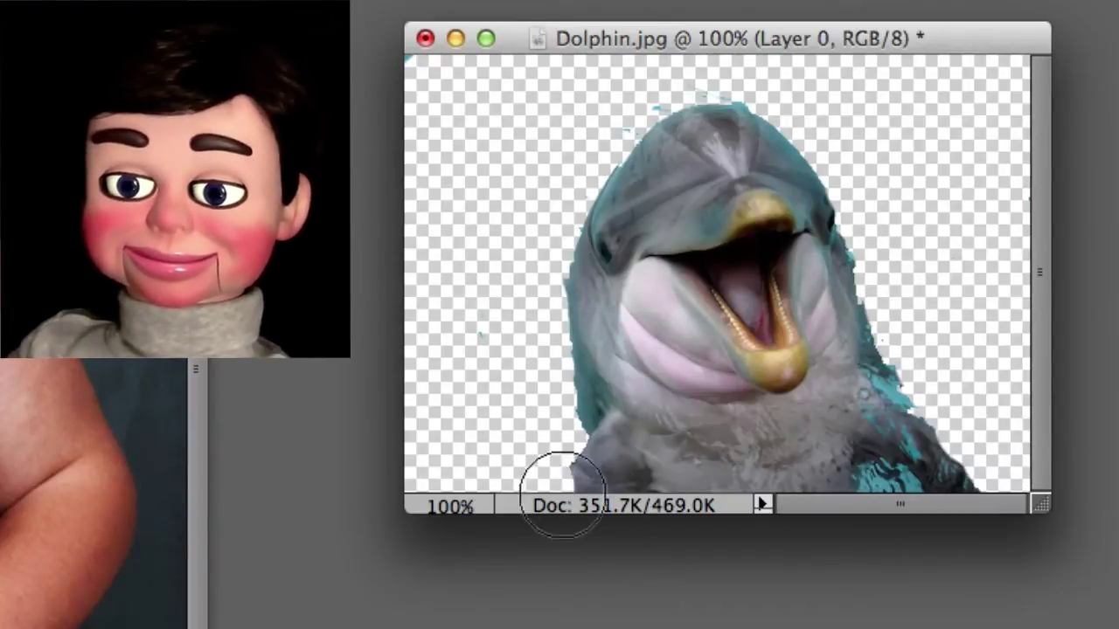
mouse_move(555, 489)
left_mouse_down()
mouse_move(726, 512)
mouse_move(947, 477)
mouse_move(1005, 463)
left_mouse_up()
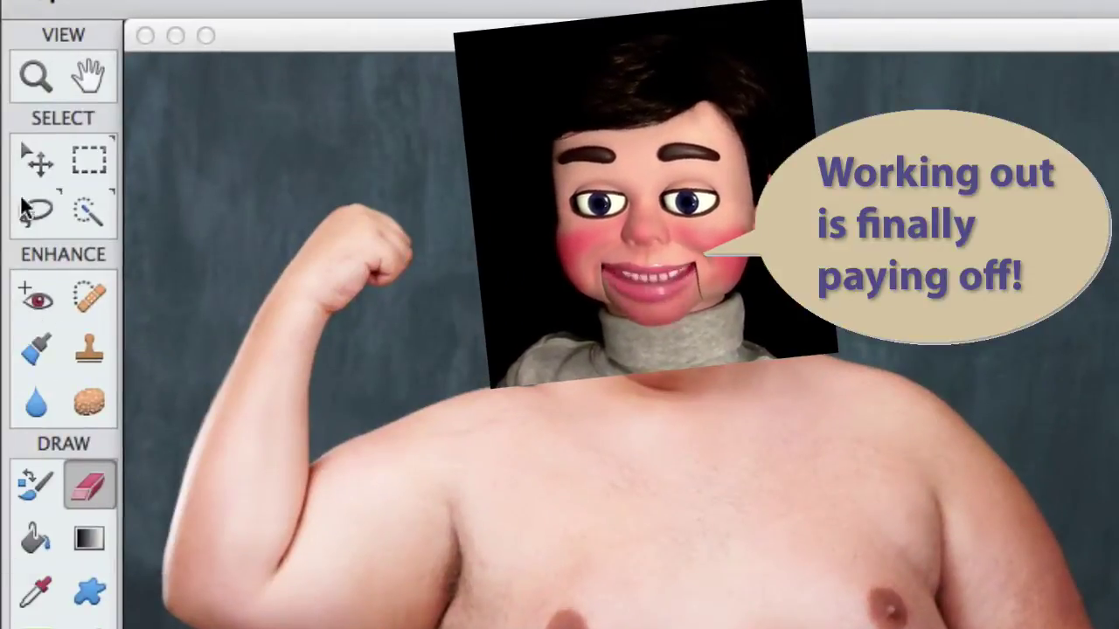
Move the dolphin cutout onto the man's head in man.jpg, then minimize Dolphin.jpg and reposition the man.jpg window
left_click(36, 159)
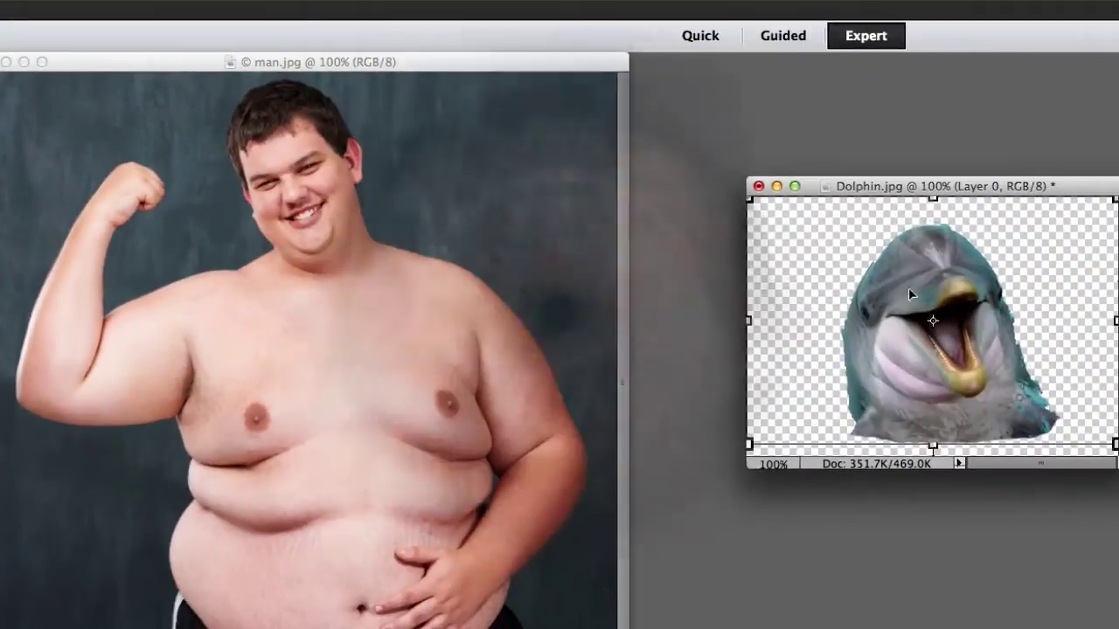
left_click_drag(894, 188, 801, 164)
left_click_drag(833, 264, 311, 216)
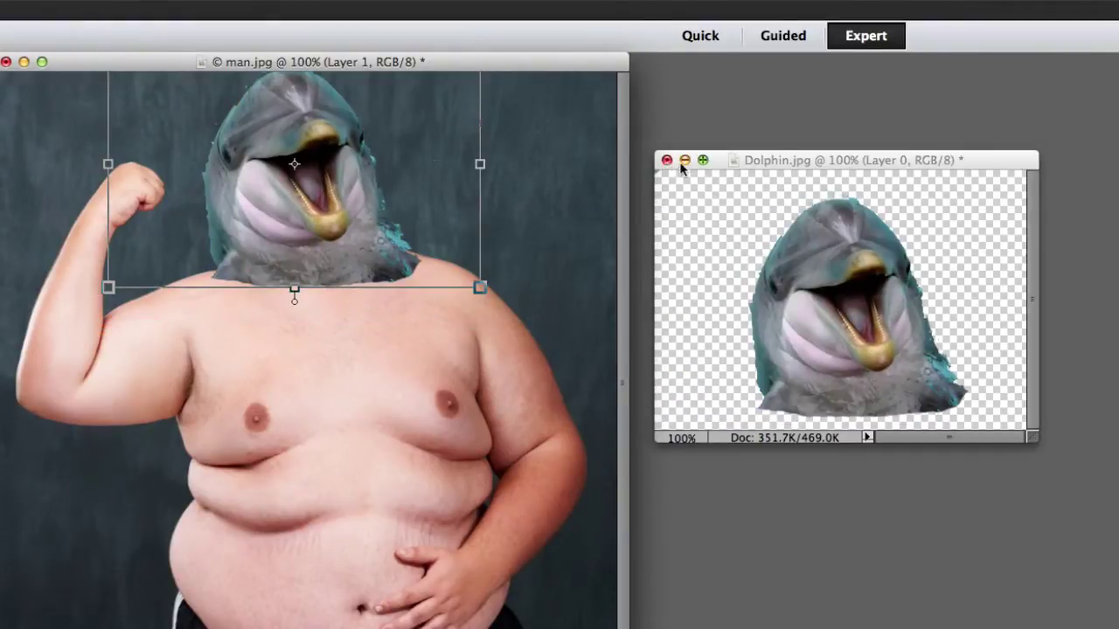
left_click(683, 169)
left_click_drag(555, 63, 1029, 80)
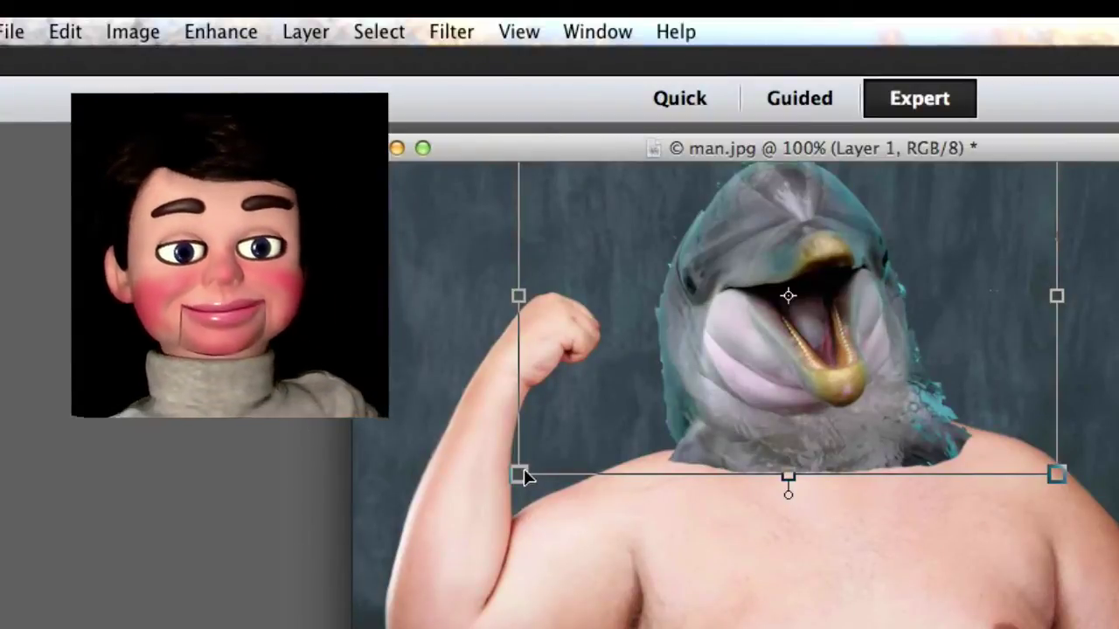
Enlarge the dolphin head, commit the transform and position it so that it covers the man's head
left_click_drag(523, 476, 446, 544)
left_click(955, 560)
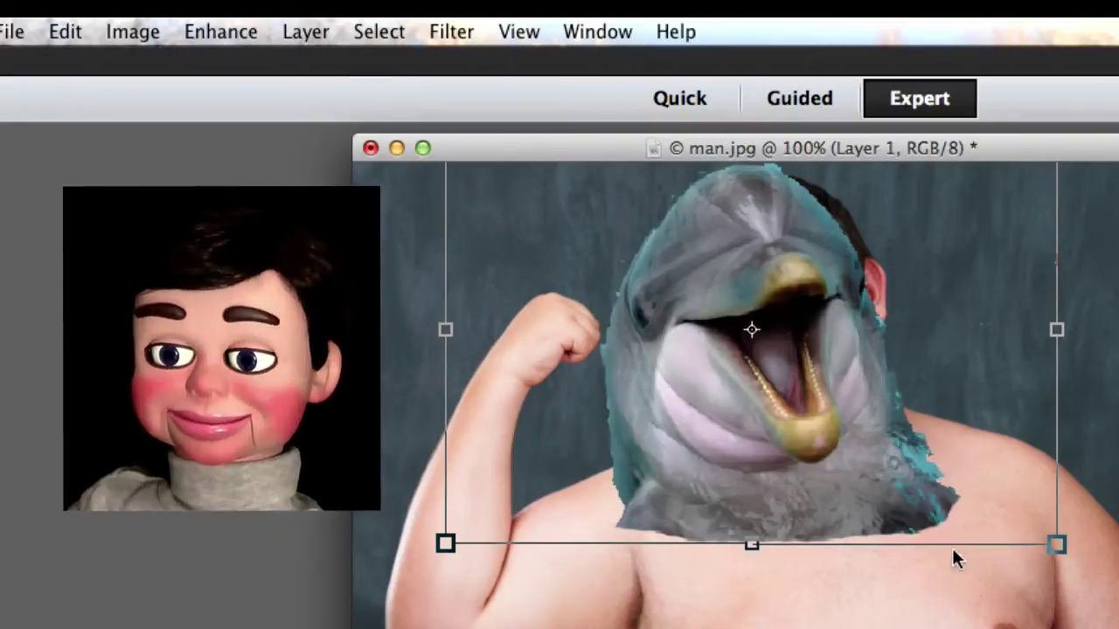
left_click_drag(861, 503, 887, 498)
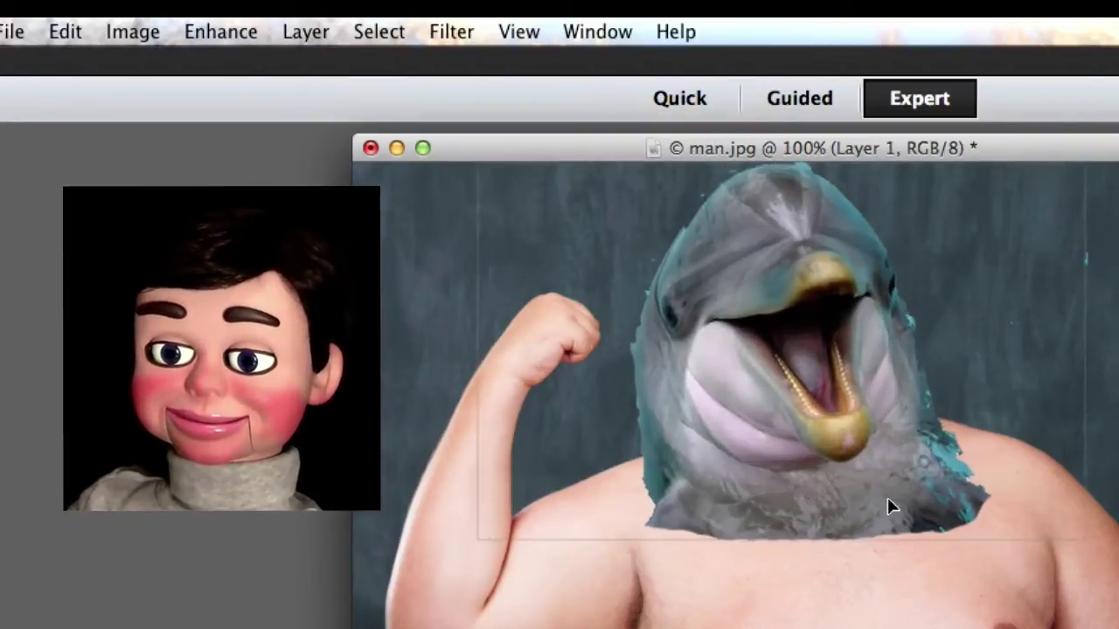
Select Layer 1 with the dolphin and add a layer mask to it
left_click(639, 384)
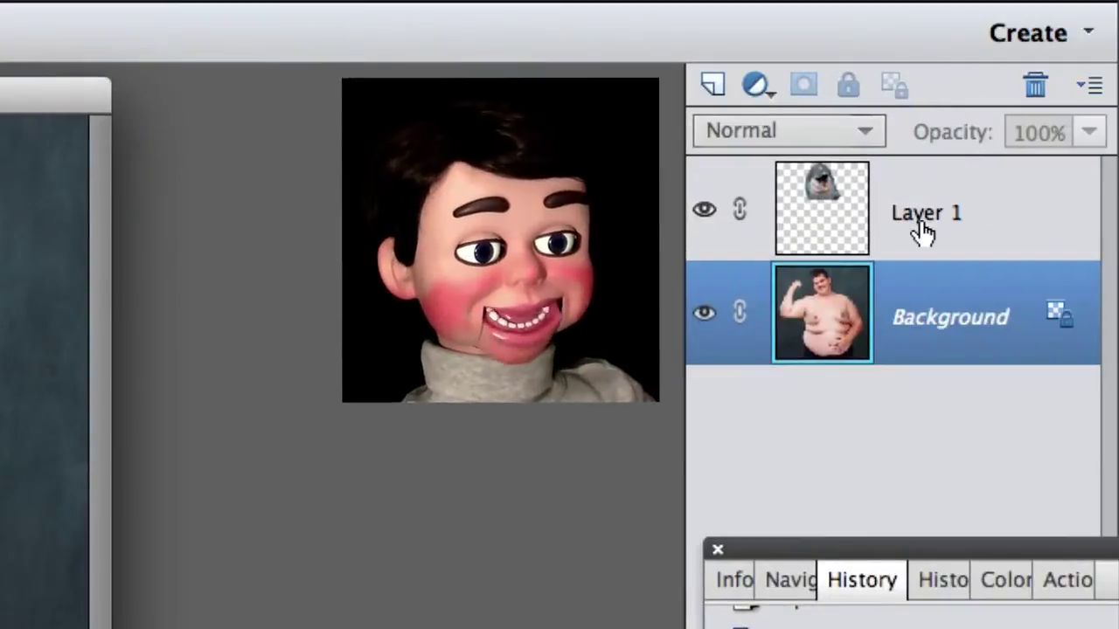
left_click(921, 231)
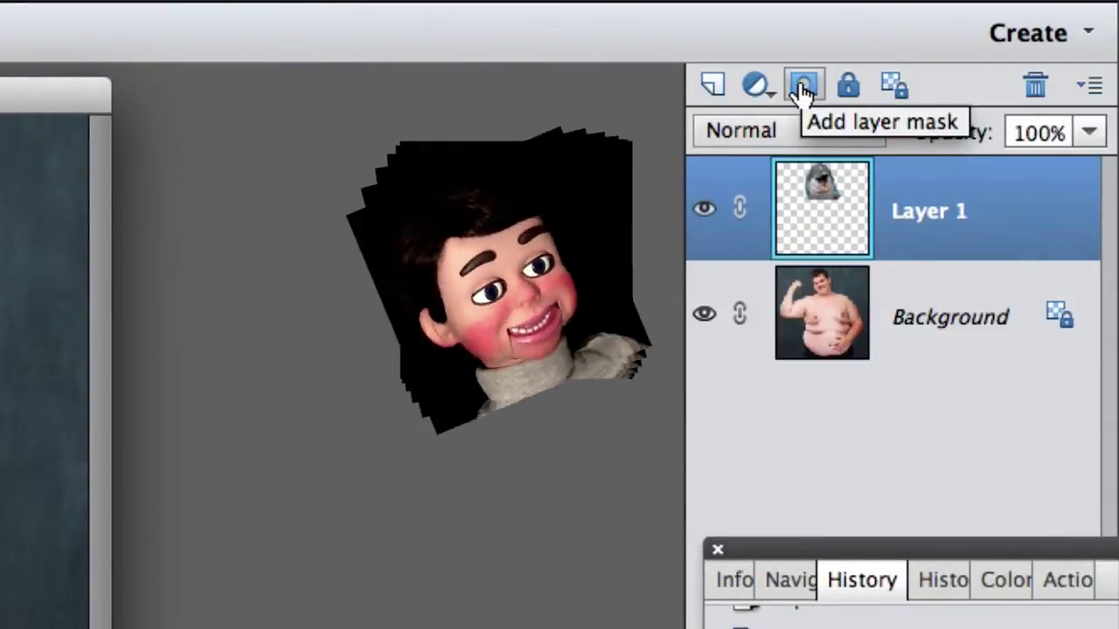
left_click(802, 87)
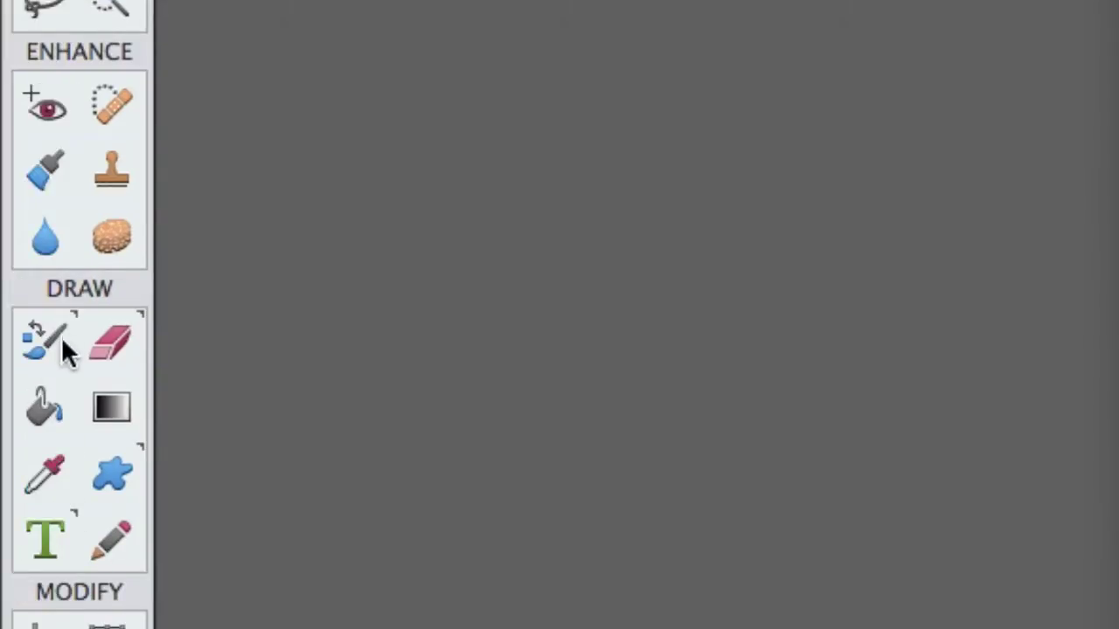
Set up the Brush tool with black as the foreground color and a size of 50 px
left_click(41, 345)
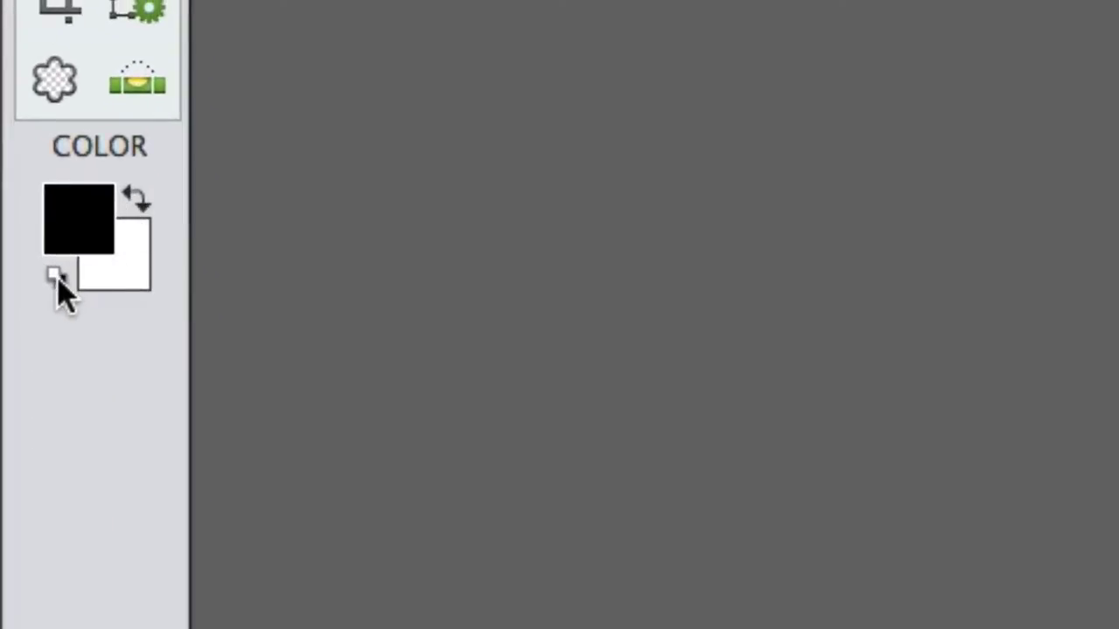
key("x")
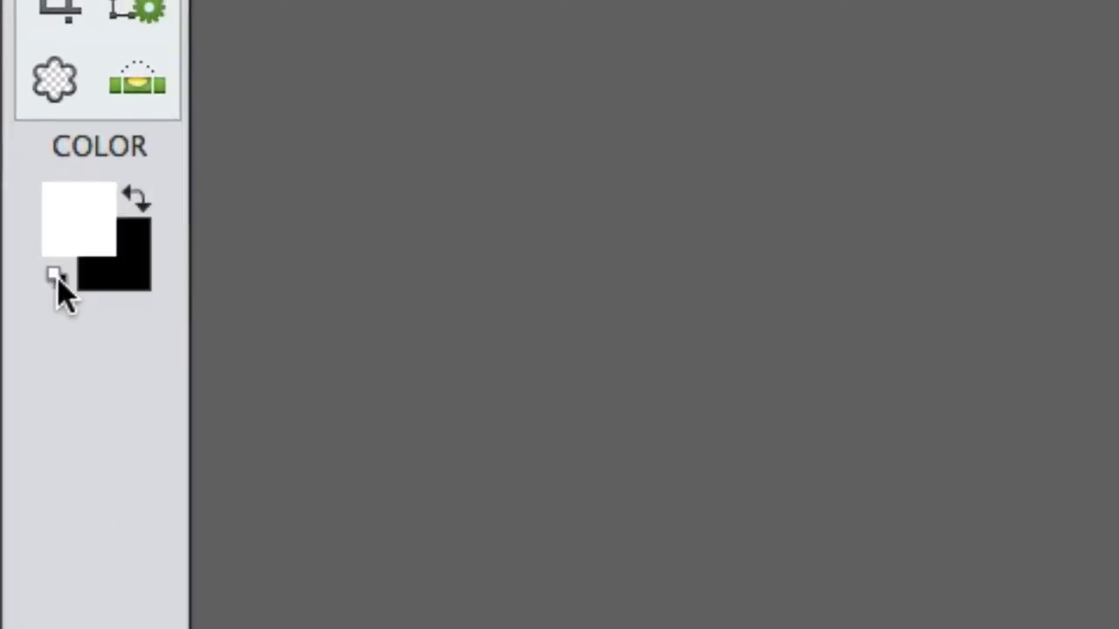
left_click(137, 200)
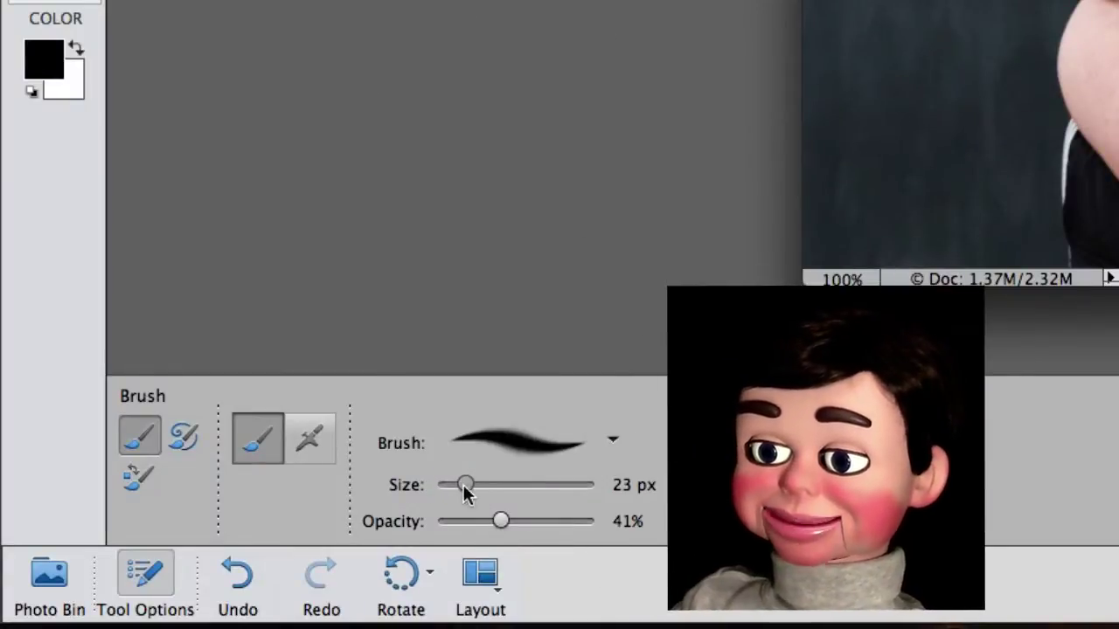
left_click_drag(465, 486, 514, 486)
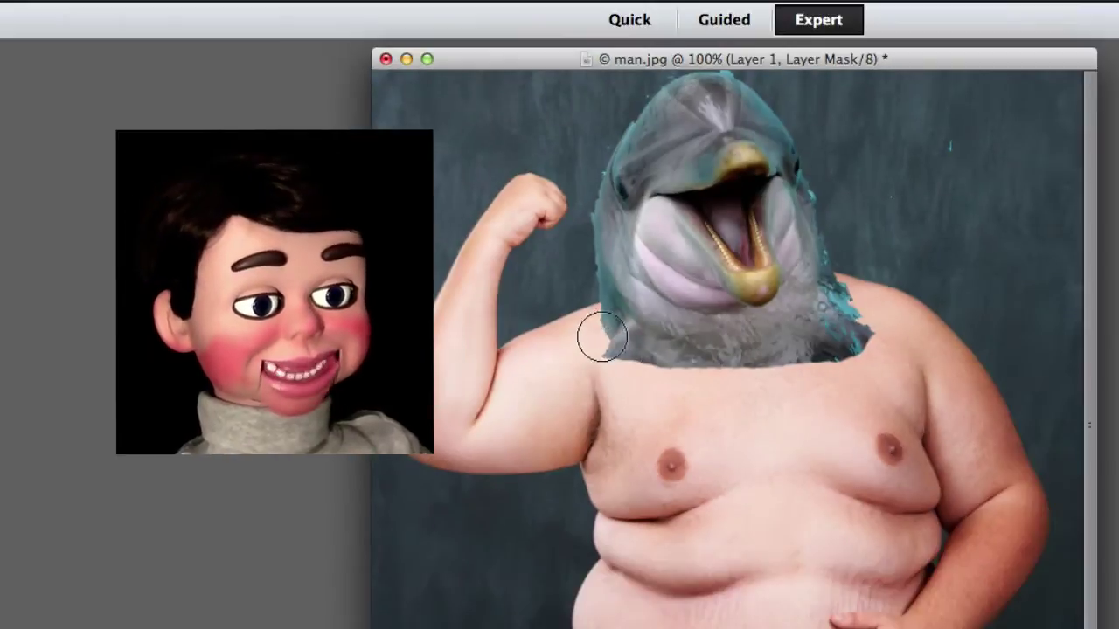
Paint black on the layer mask around the dolphin's neck, sides and top to blend its edges into the photo
mouse_move(607, 358)
left_mouse_down()
mouse_move(706, 428)
mouse_move(670, 399)
mouse_move(927, 392)
left_mouse_up()
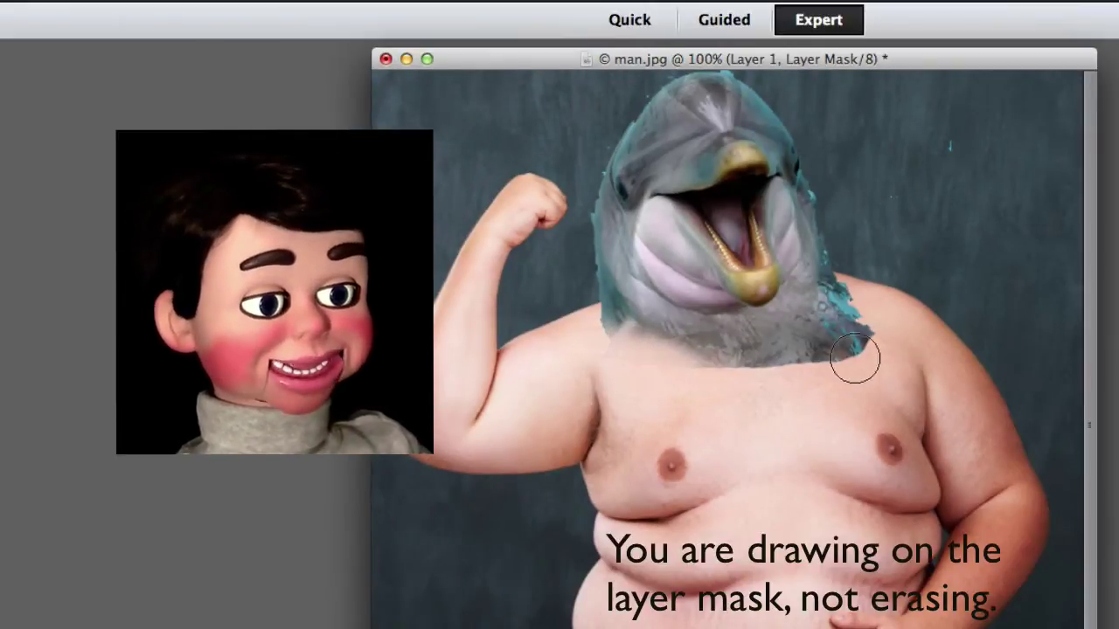
mouse_move(855, 358)
left_mouse_down()
mouse_move(869, 296)
mouse_move(863, 326)
mouse_move(850, 311)
mouse_move(799, 394)
mouse_move(698, 373)
mouse_move(739, 363)
mouse_move(628, 362)
mouse_move(596, 330)
left_mouse_up()
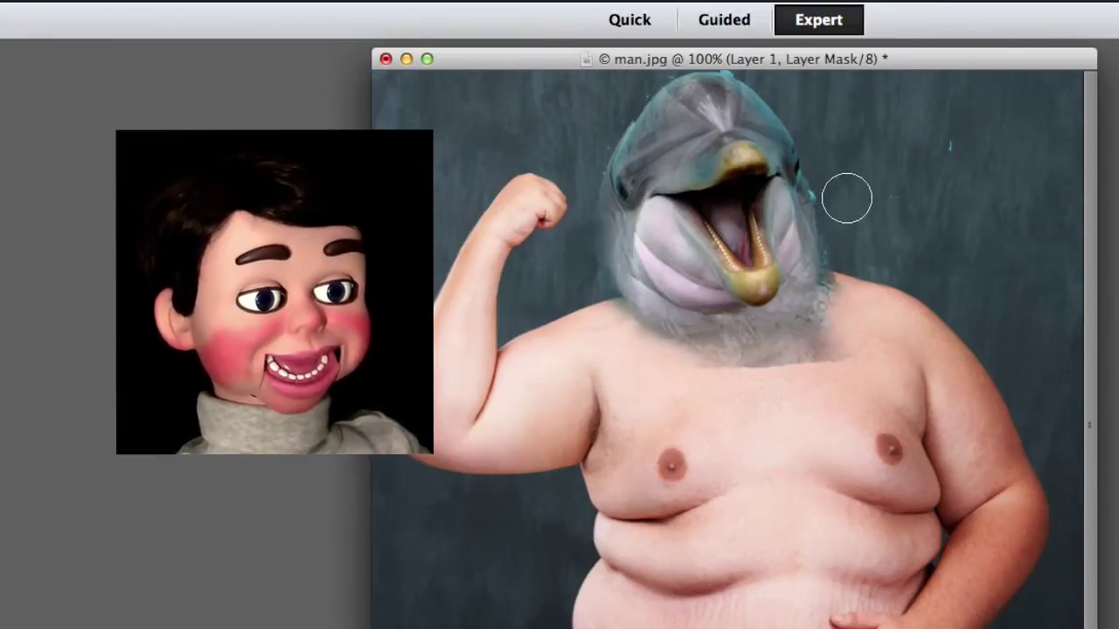
key("super+equal")
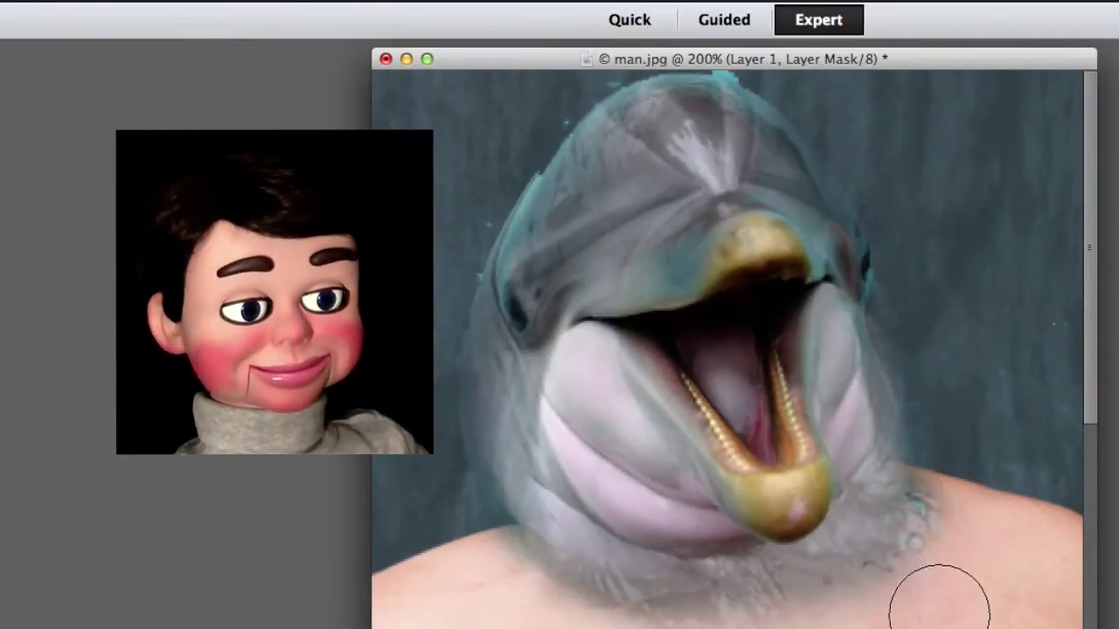
mouse_move(940, 601)
left_mouse_down()
mouse_move(786, 615)
mouse_move(883, 585)
mouse_move(945, 546)
mouse_move(883, 603)
mouse_move(584, 625)
mouse_move(599, 602)
mouse_move(665, 616)
mouse_move(559, 602)
left_mouse_up()
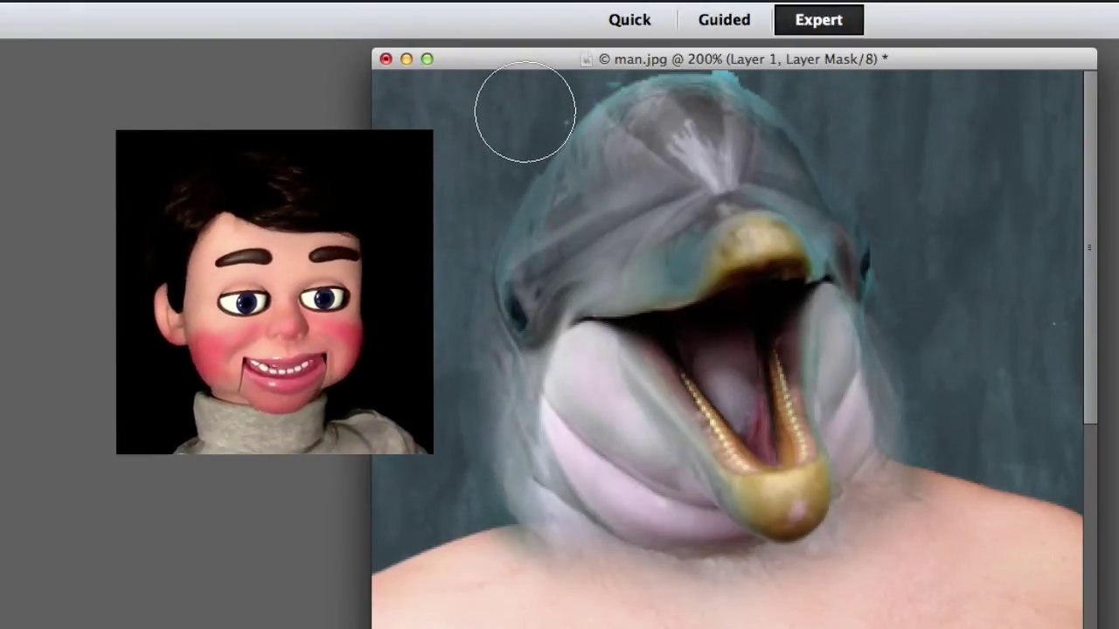
left_click_drag(554, 57, 554, 55)
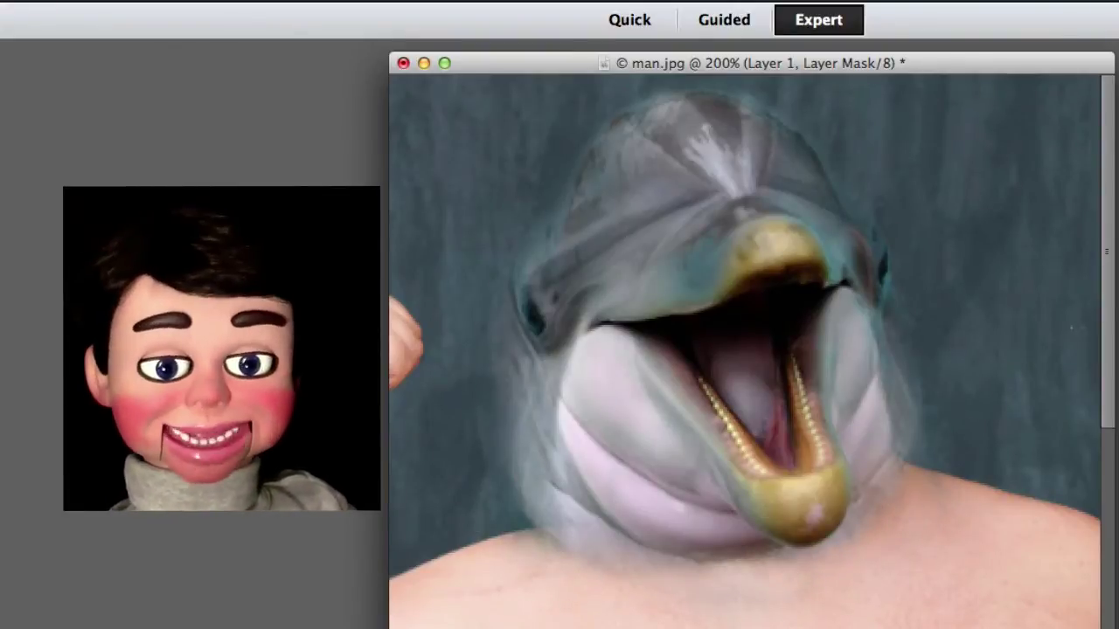
Slightly enlarge and nudge the masked dolphin head, commit it, and brush away more of the lower neck edge on the mask
key("v")
key("super+minus")
left_click_drag(485, 373, 459, 403)
left_click_drag(680, 311, 685, 312)
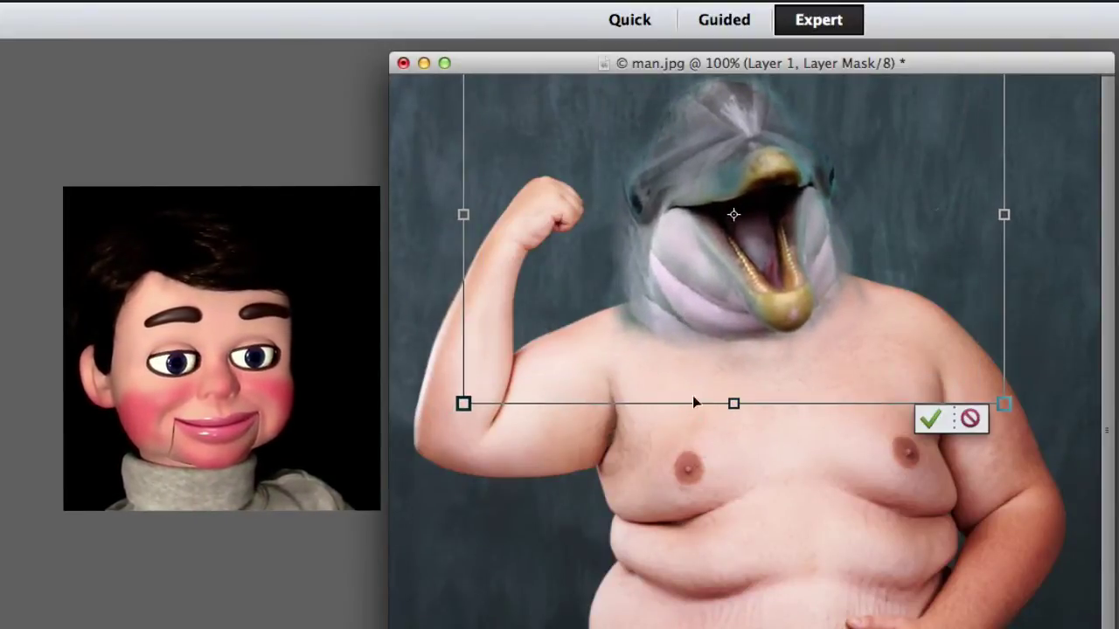
left_click(933, 420)
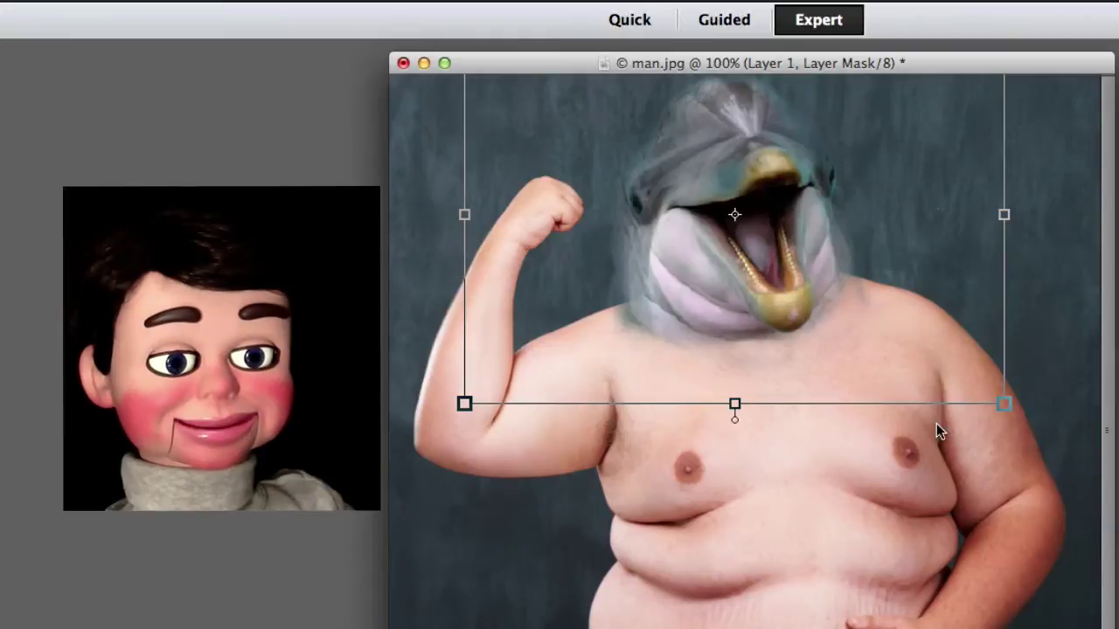
key("b")
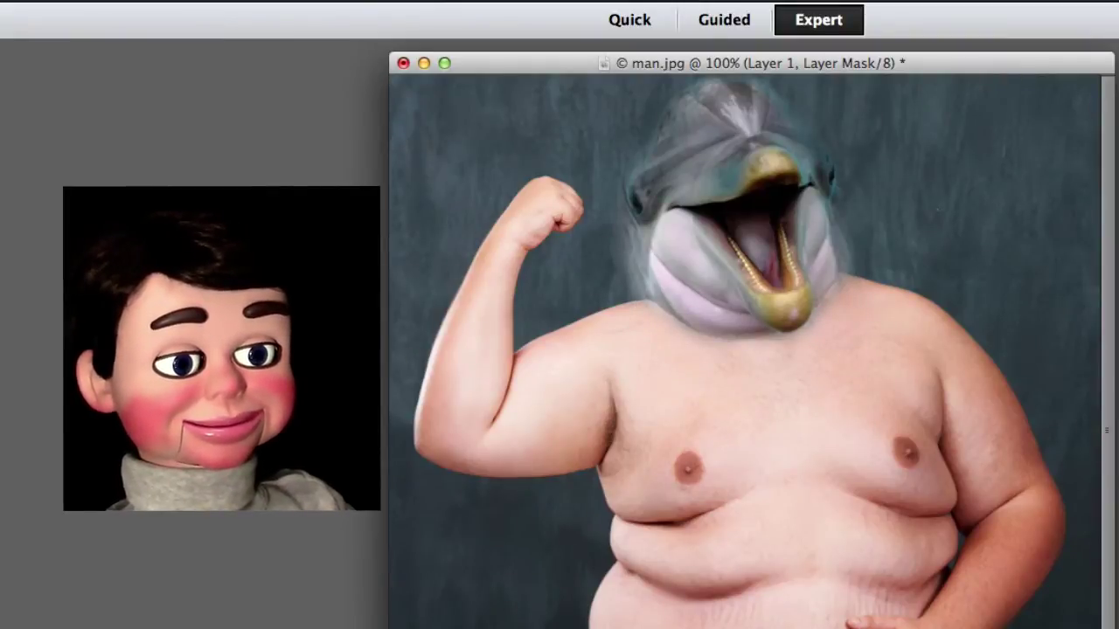
Enlarge the dolphin head further, reposition it over the shoulders and commit the transform
key("ctrl+t")
left_click_drag(464, 404, 418, 435)
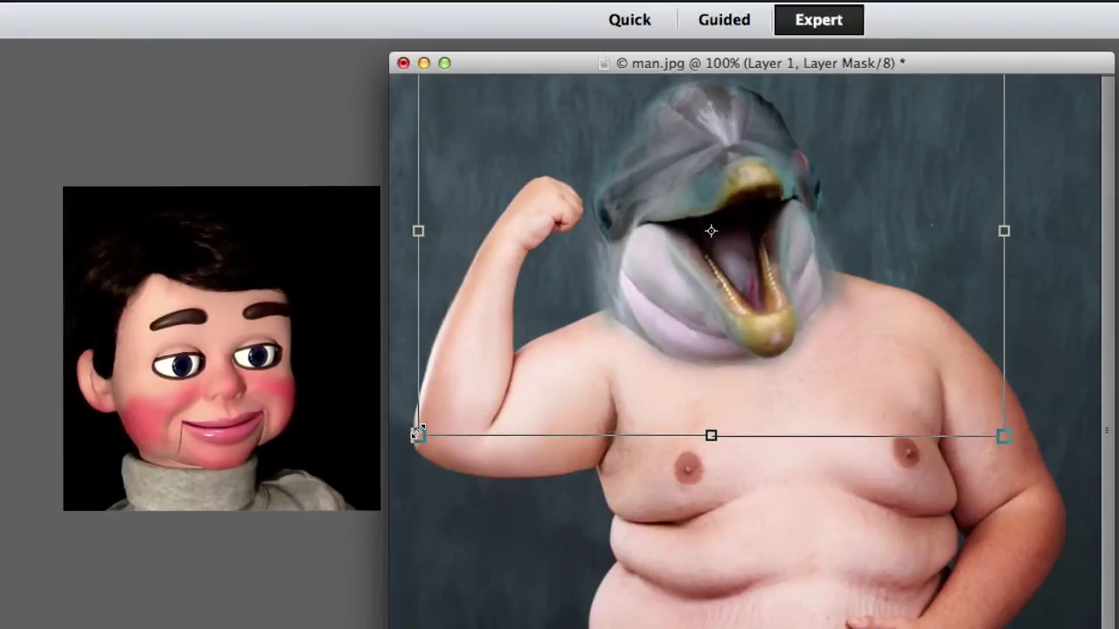
left_click_drag(760, 359, 789, 348)
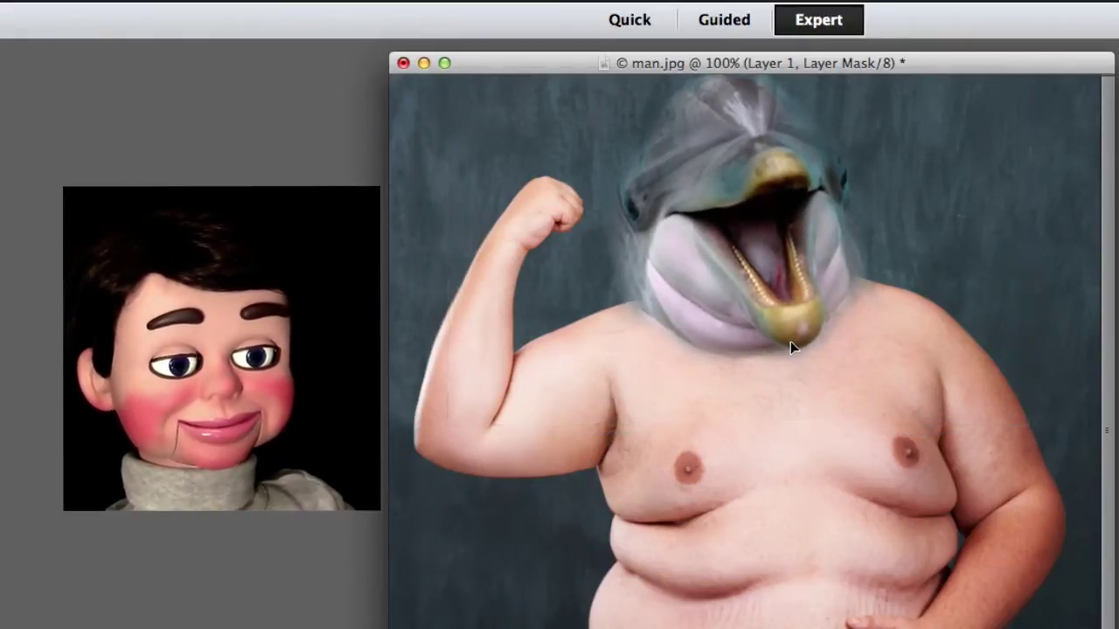
left_click(795, 487)
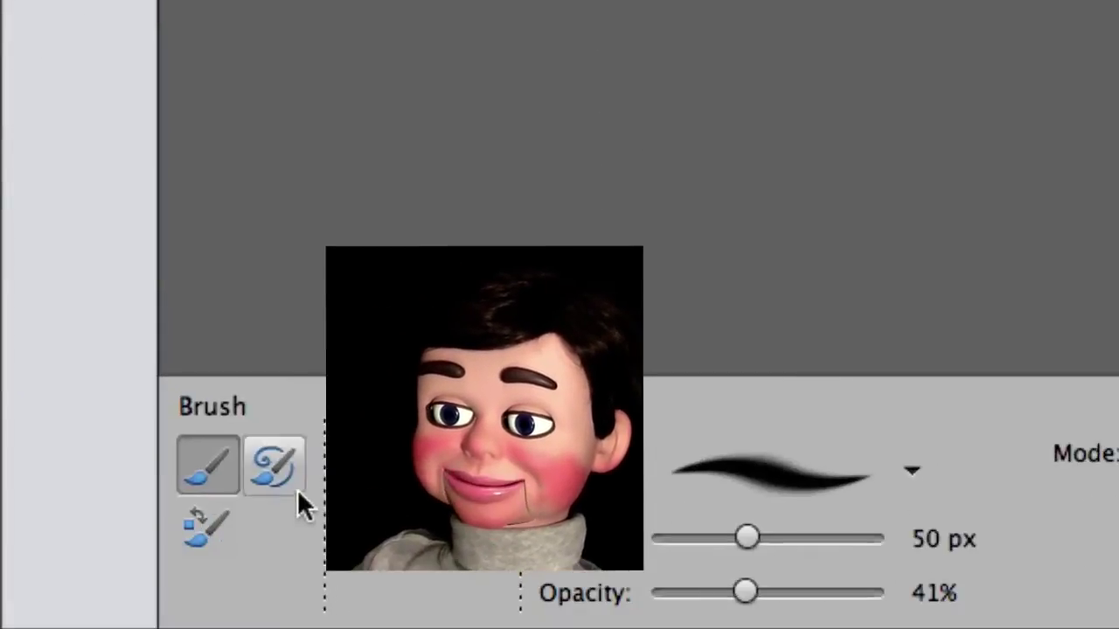
Recolor the man's skin on the Background layer with the dolphin's gray using the Color Replacement tool
left_click(209, 527)
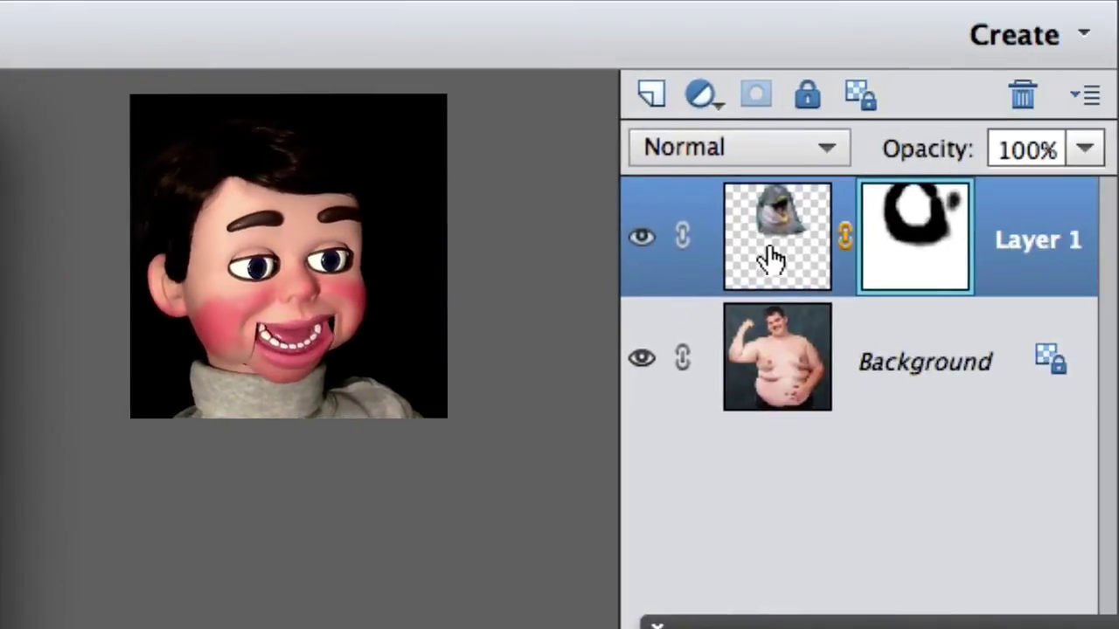
left_click(771, 258)
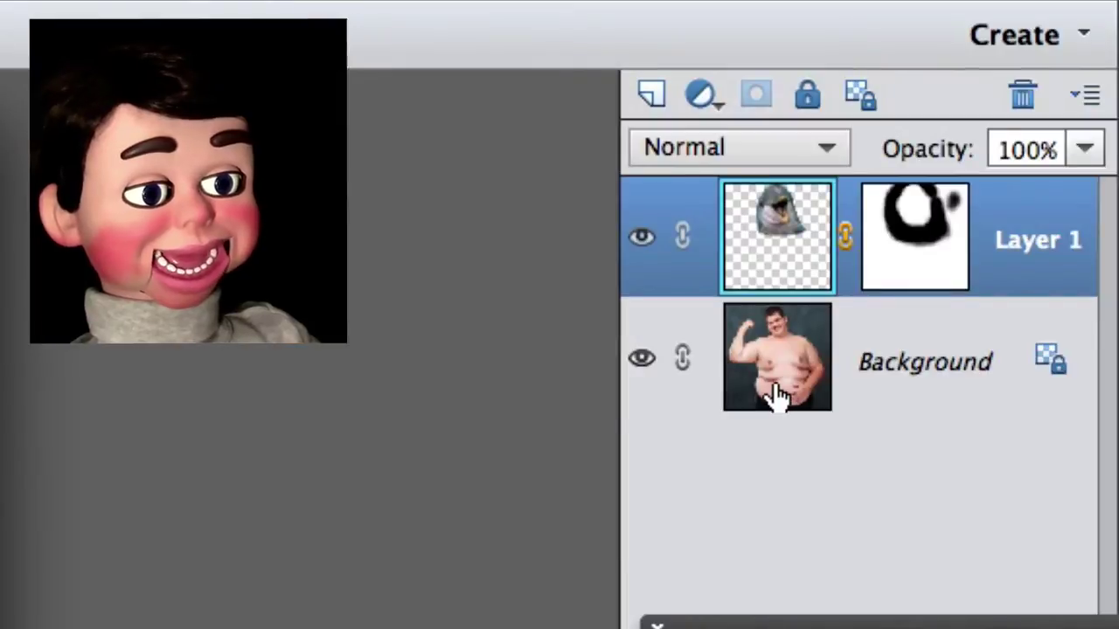
left_click(777, 395)
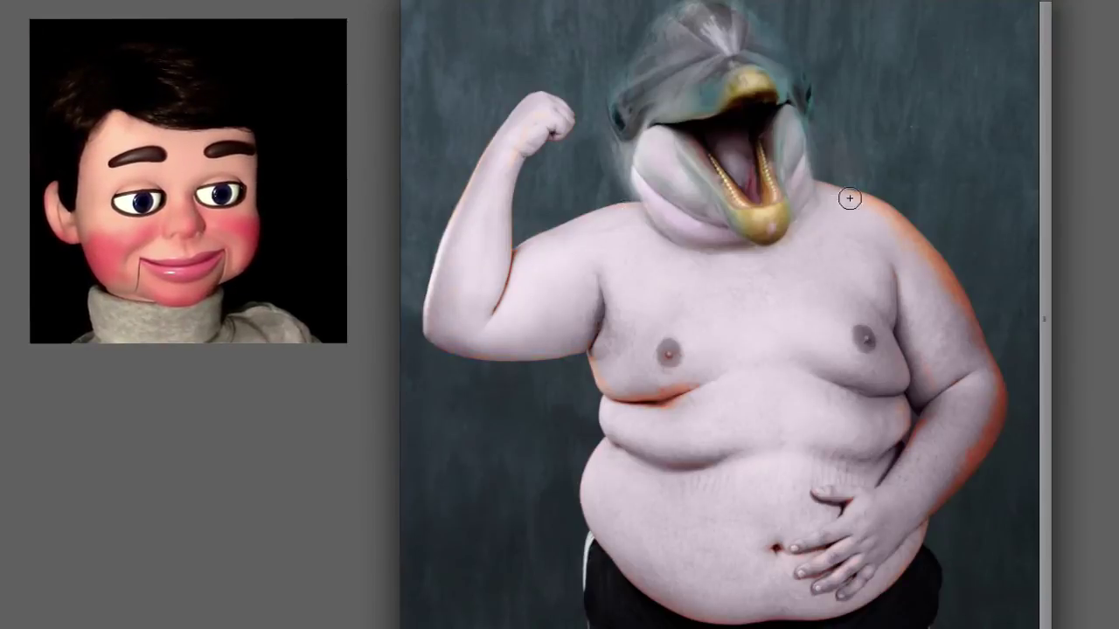
key("ctrl+z")
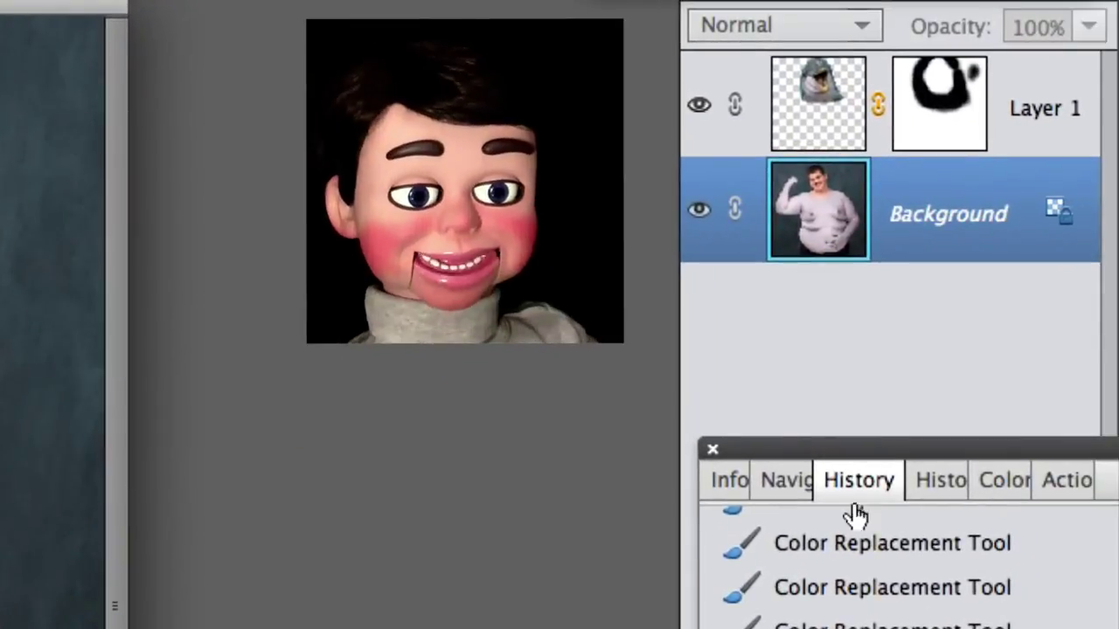
Activate Layer 1's layer mask and make white the foreground color for painting on it
left_click(961, 75)
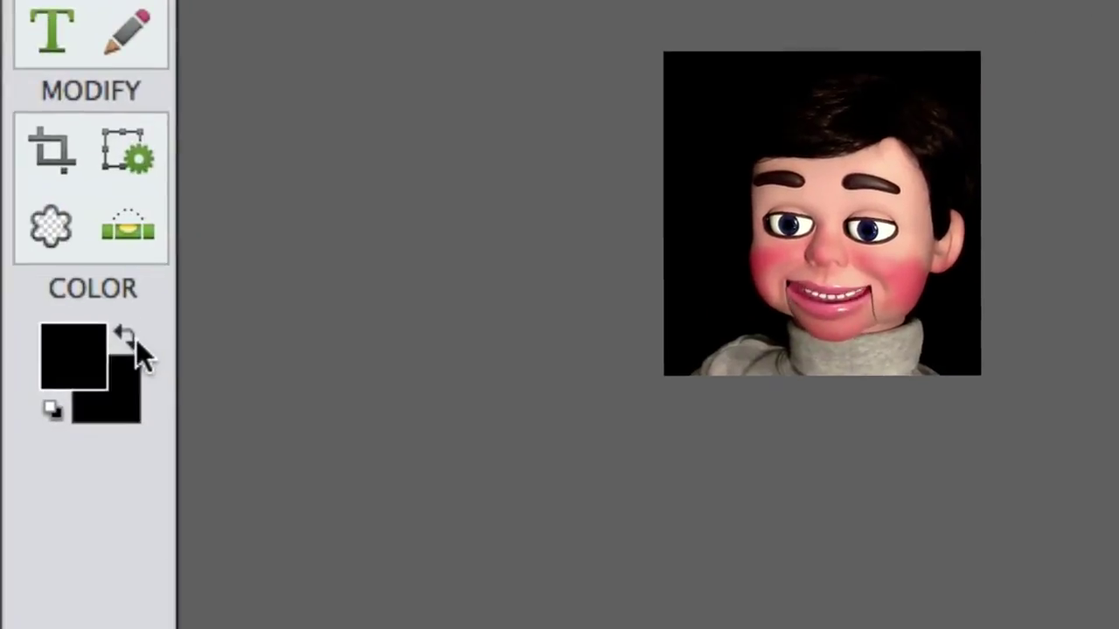
left_click(133, 336)
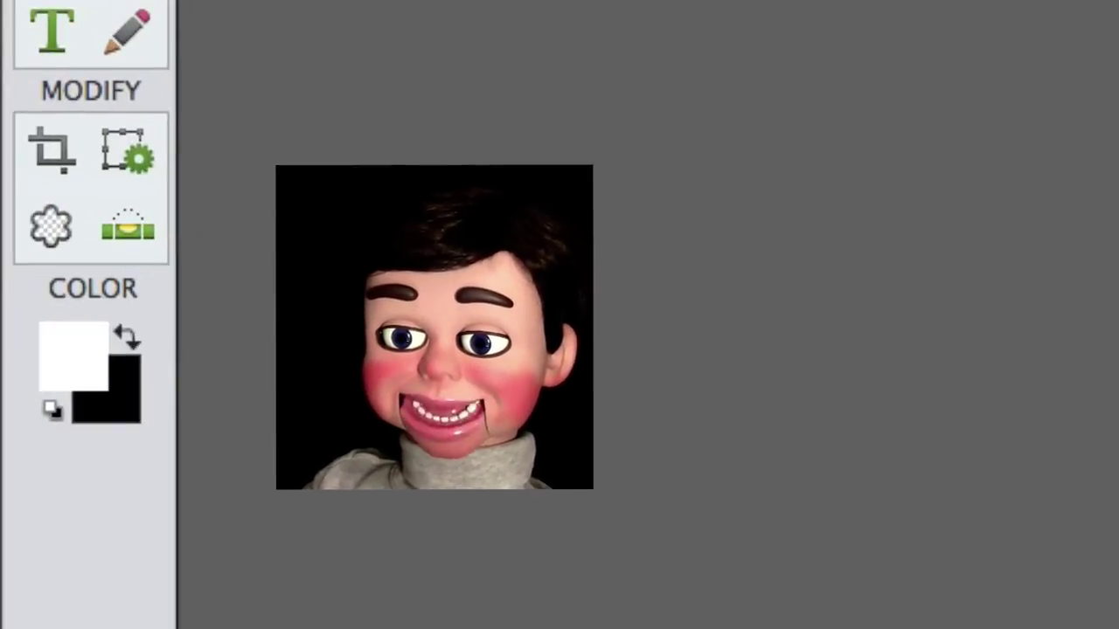